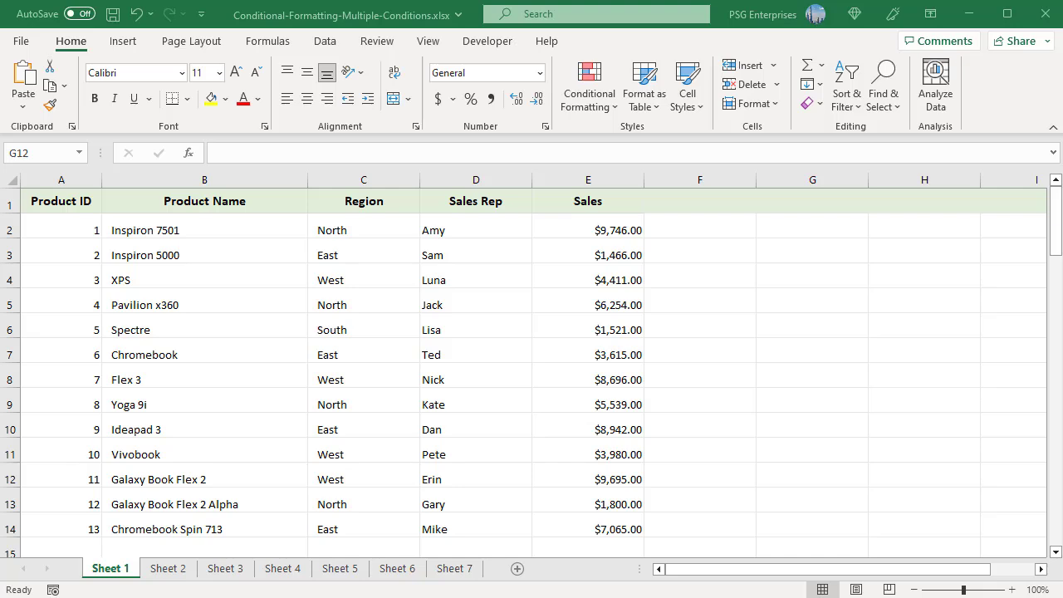
Select the Sales values E2:E14 and start a new conditional formatting rule.
left_click(566, 232)
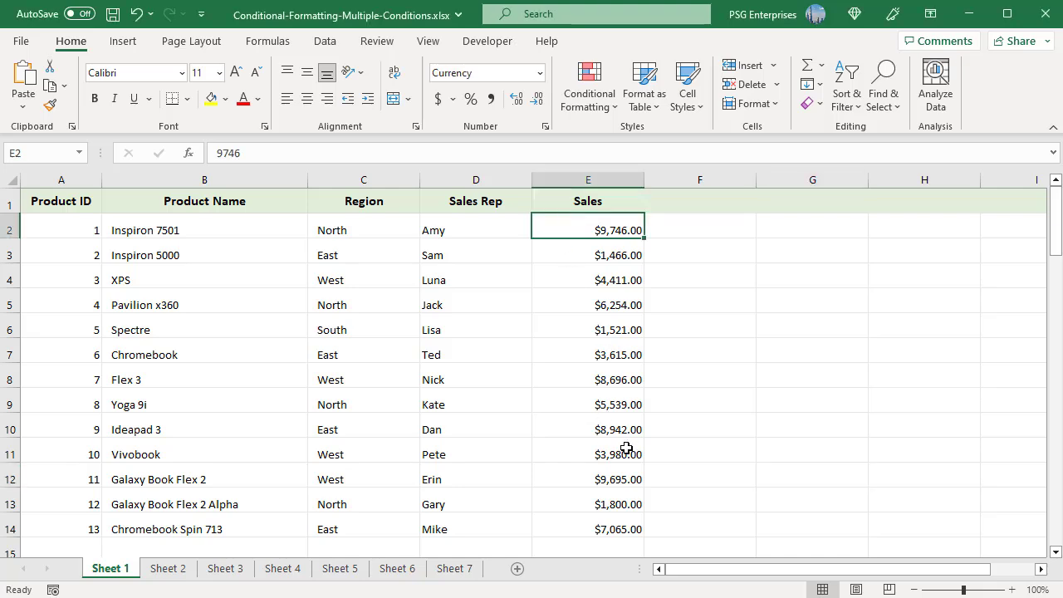
left_click(598, 528, "shift")
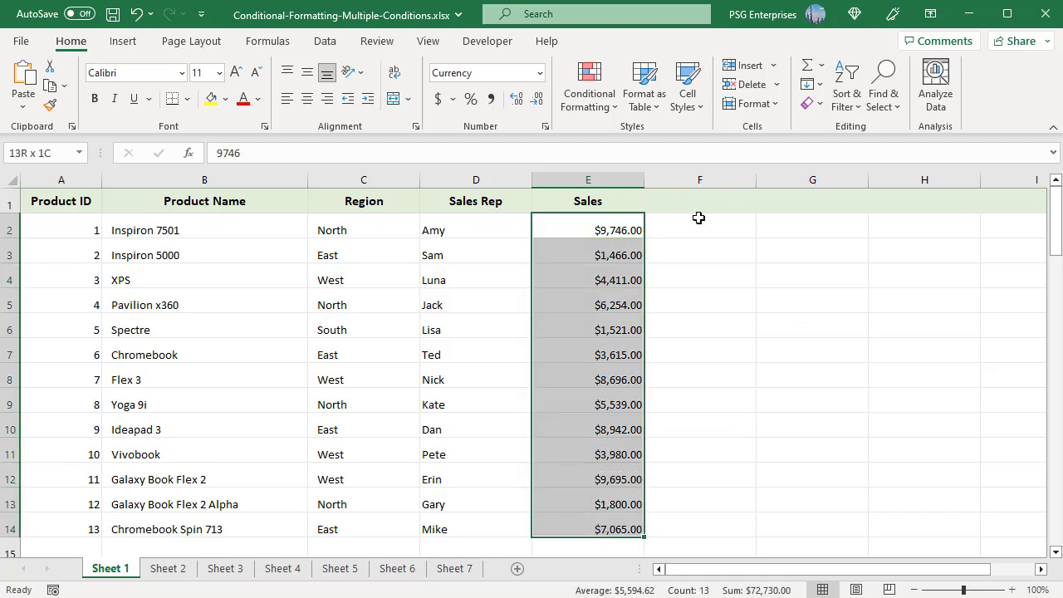
left_click(617, 114)
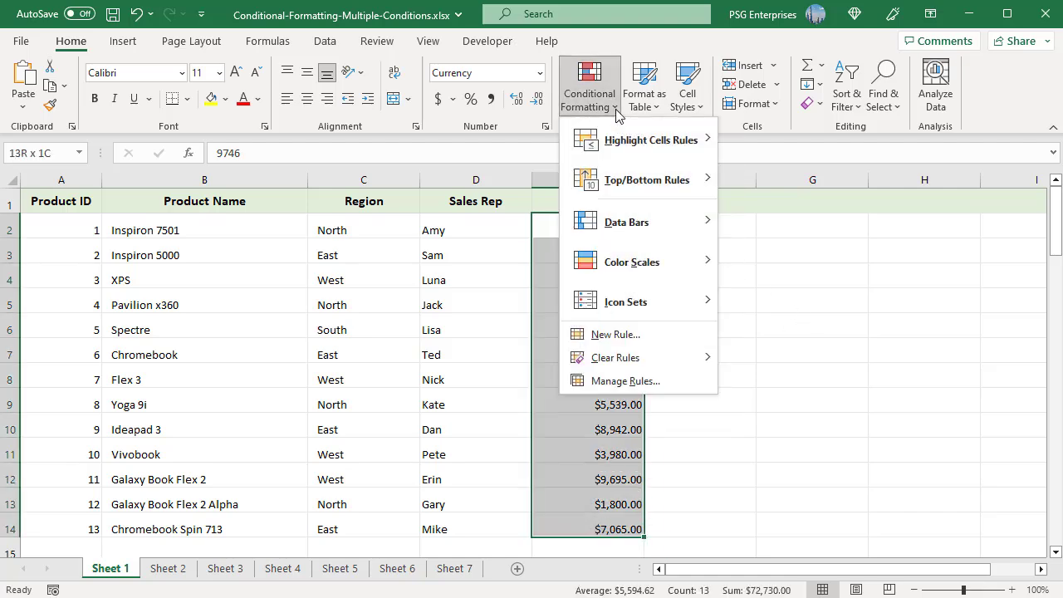
left_click(634, 334)
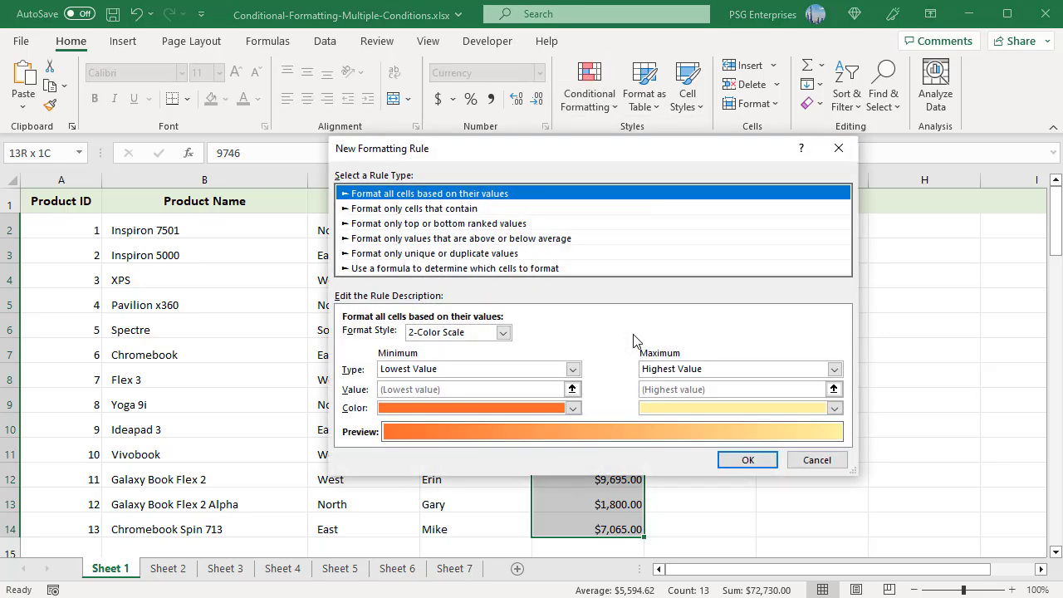
Set the rule to format only cells whose value is less than 2000.
left_click(444, 209)
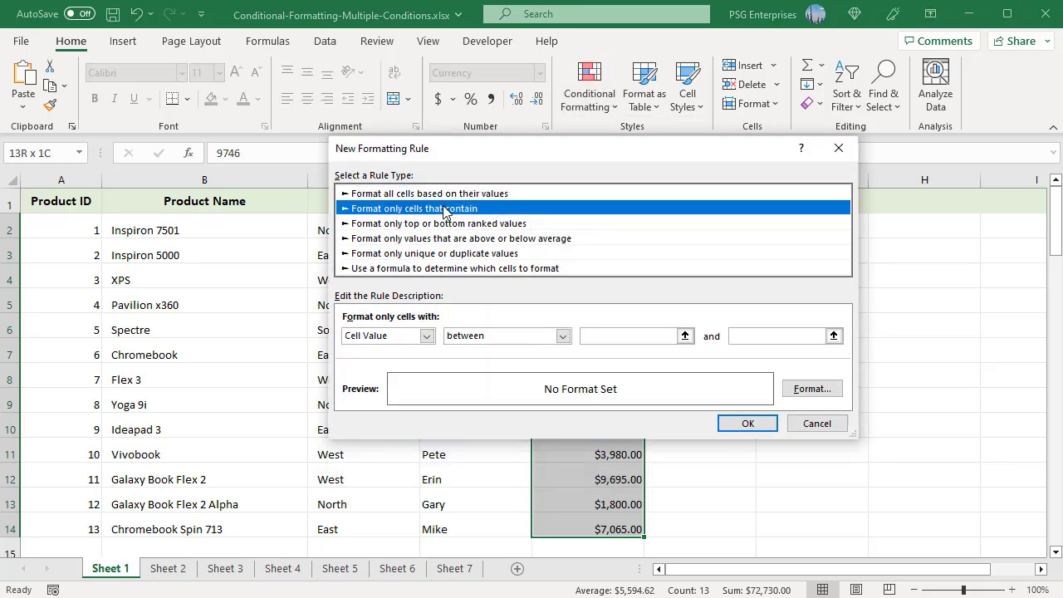
left_click(425, 337)
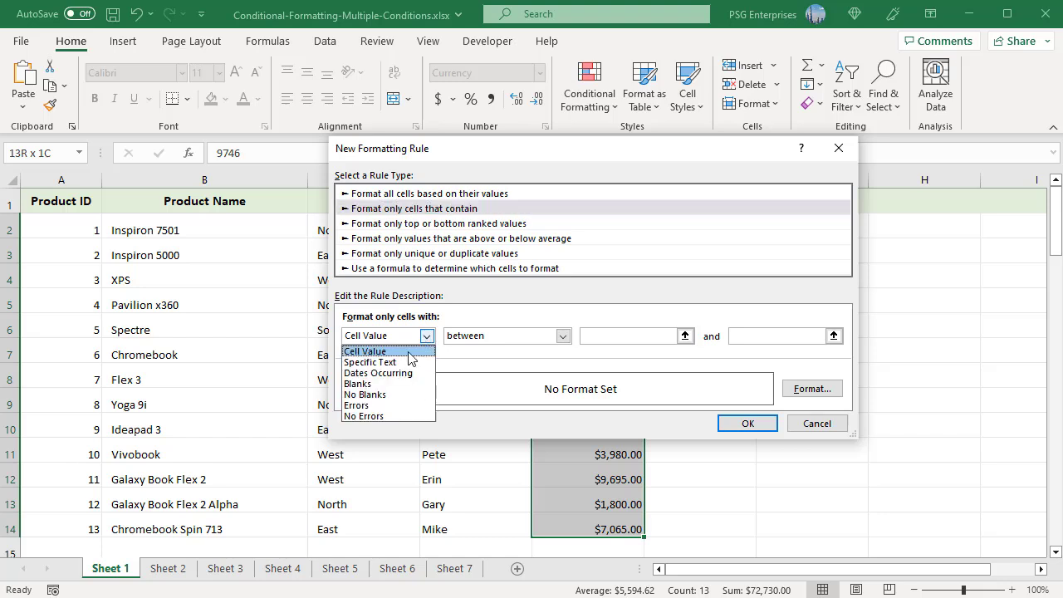
left_click(412, 352)
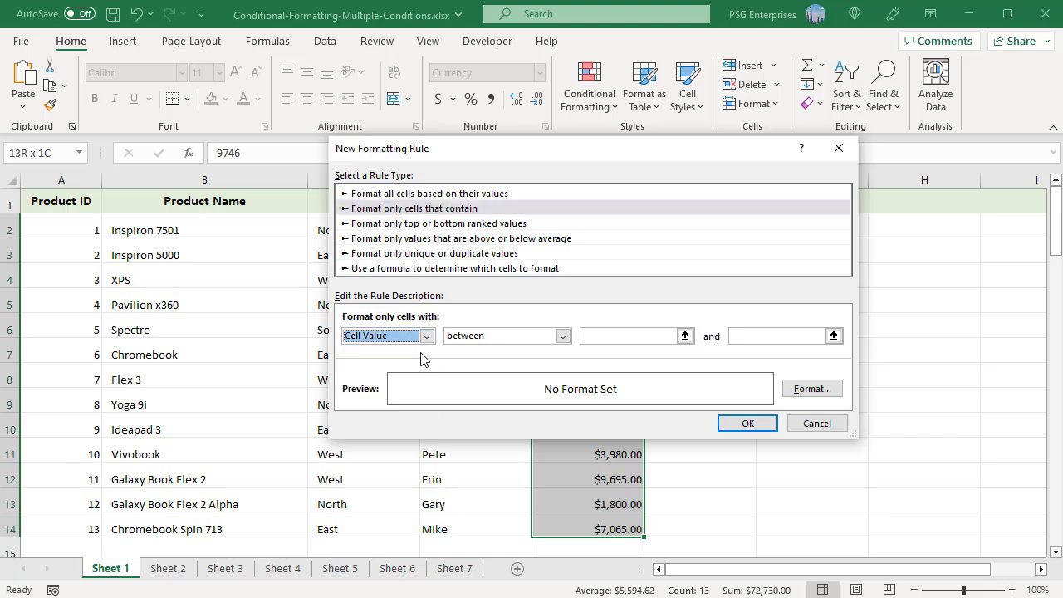
left_click(563, 336)
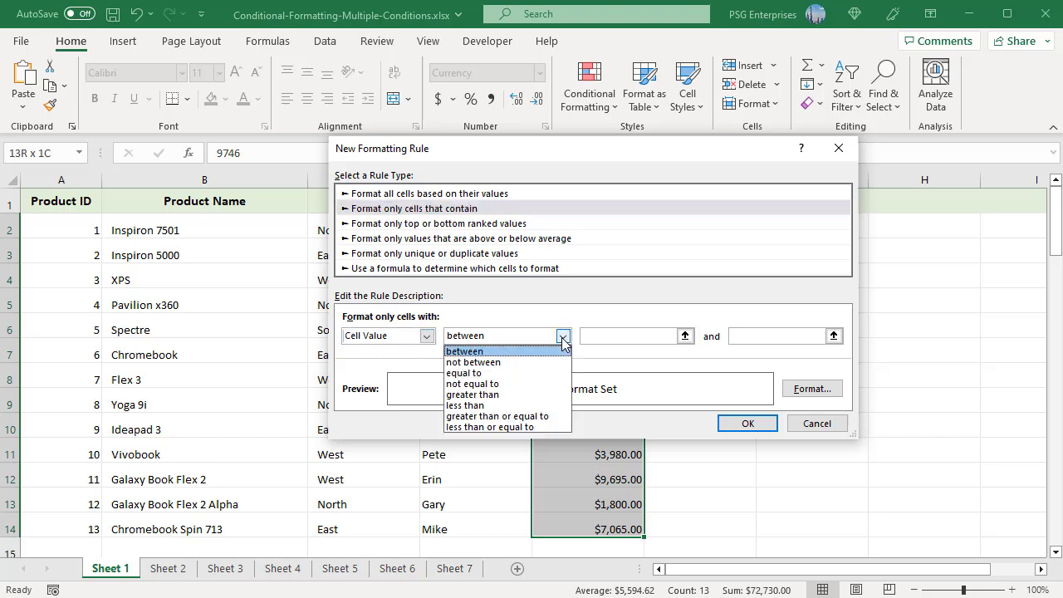
left_click(486, 405)
left_click(648, 336)
type("2000")
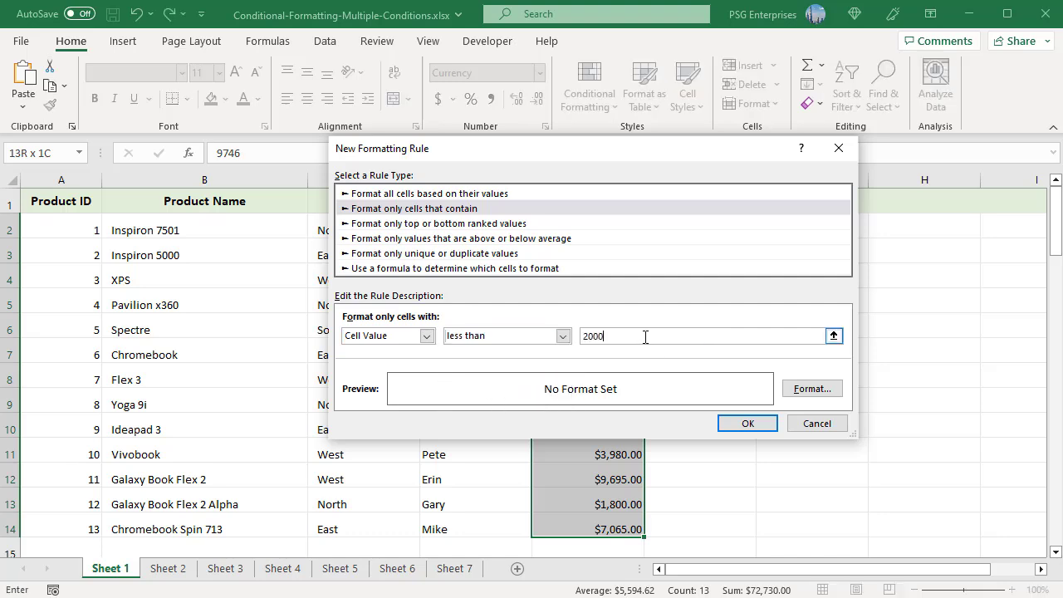
left_click(787, 390)
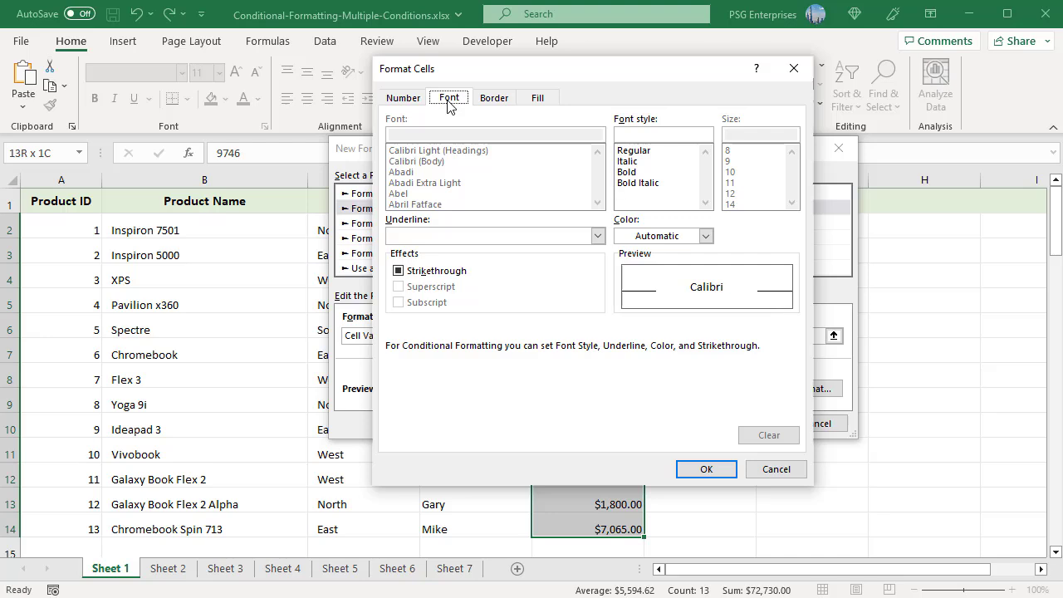
Choose a gradient fill with light yellow Color 1 and diagonal-down shading.
left_click(499, 101)
left_click(540, 100)
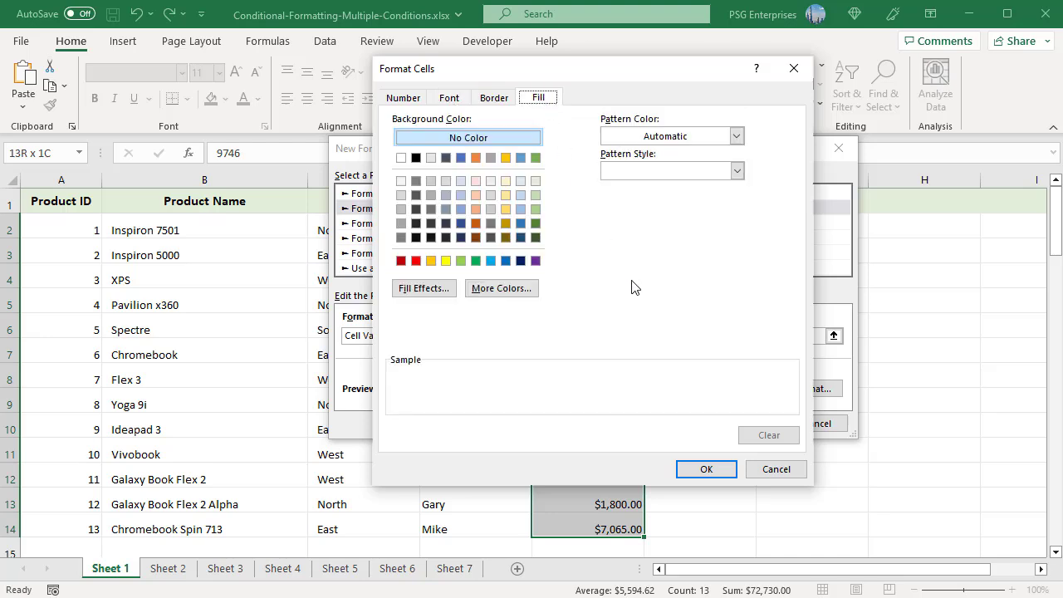
left_click(503, 290)
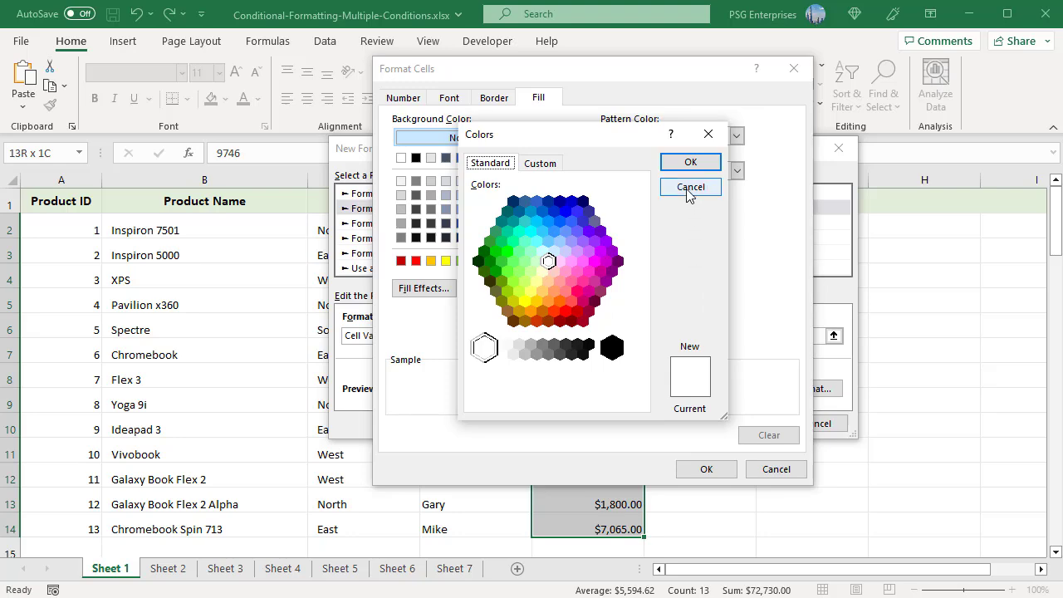
left_click(689, 162)
left_click(425, 291)
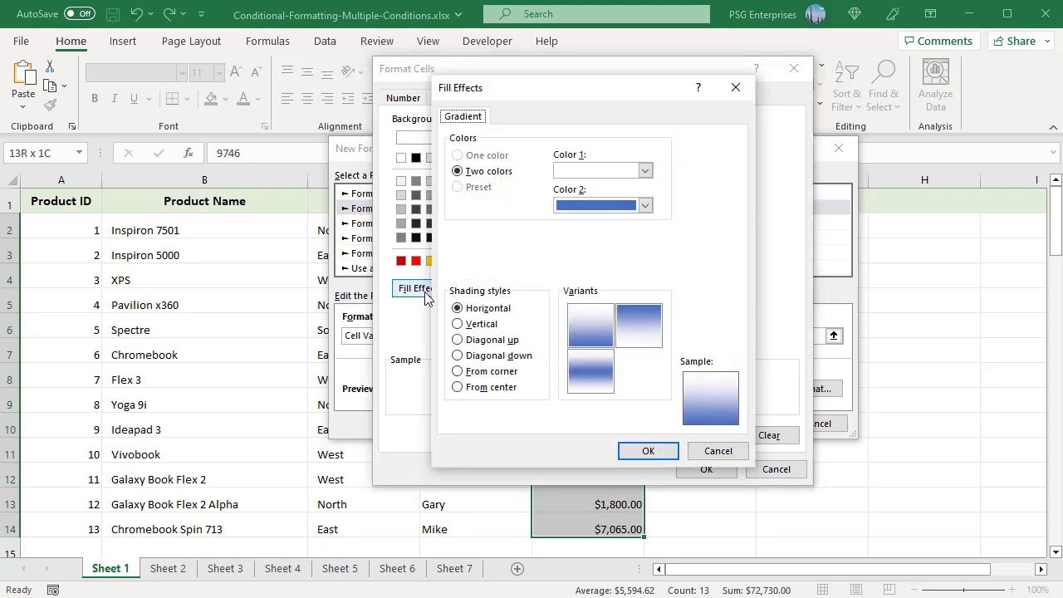
left_click(645, 171)
left_click(659, 231)
left_click(457, 355)
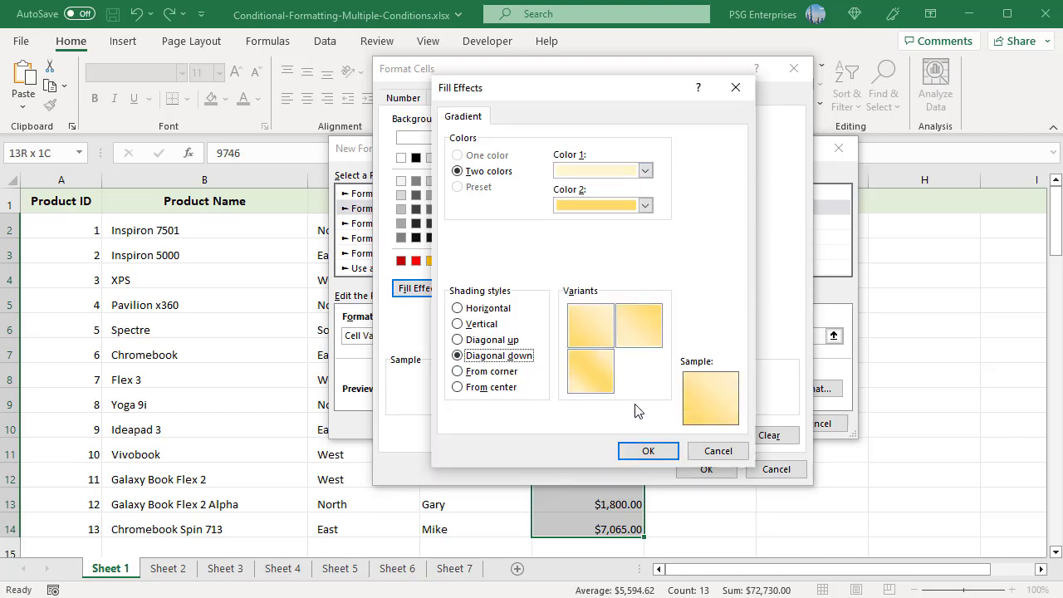
Confirm the yellow gradient so the under-2000 rule applies to E2:E14.
left_click(649, 450)
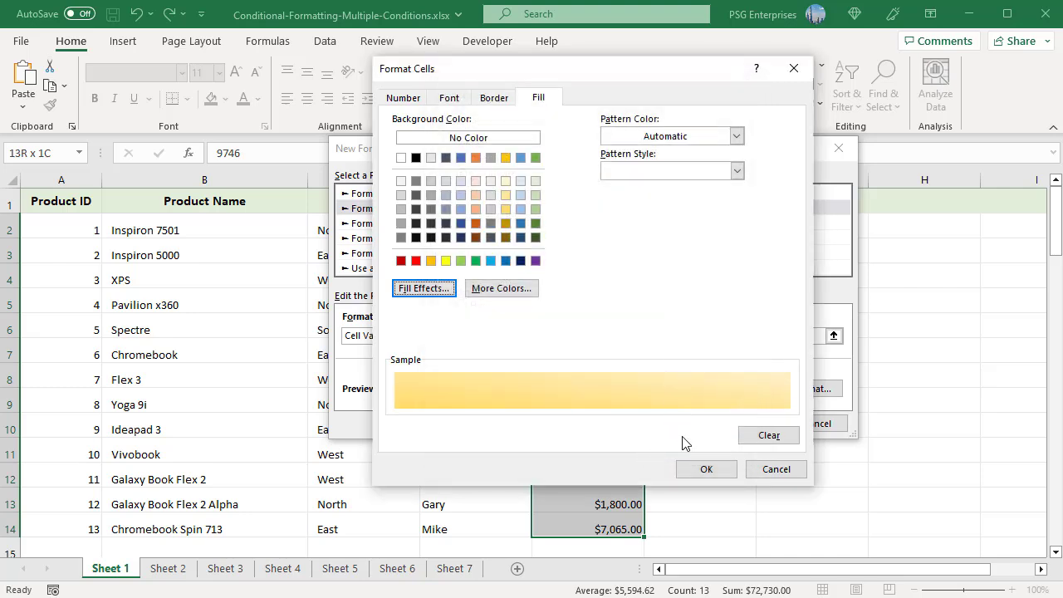
left_click(712, 471)
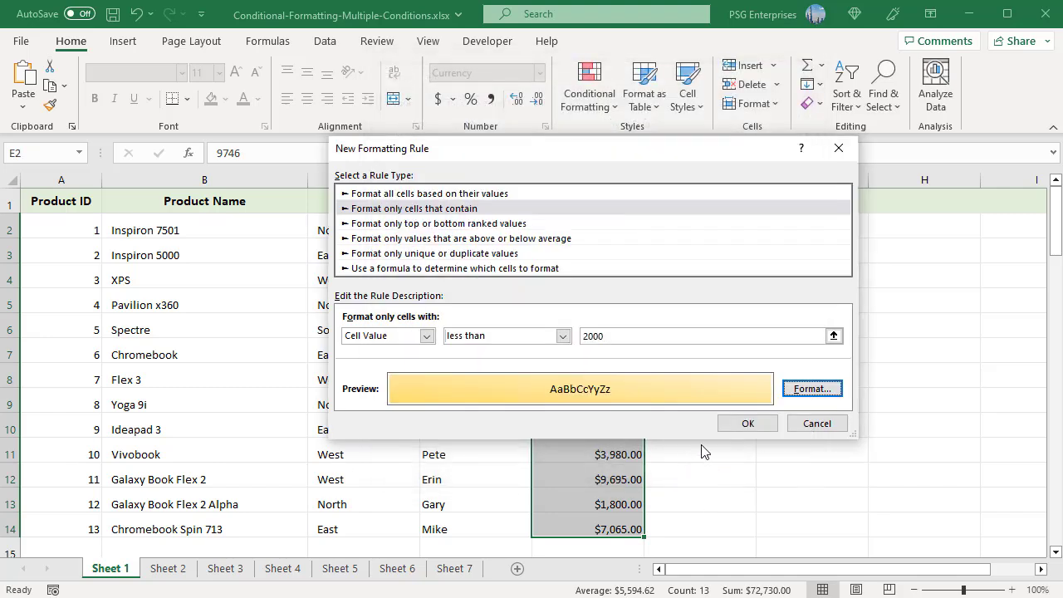
left_click(749, 424)
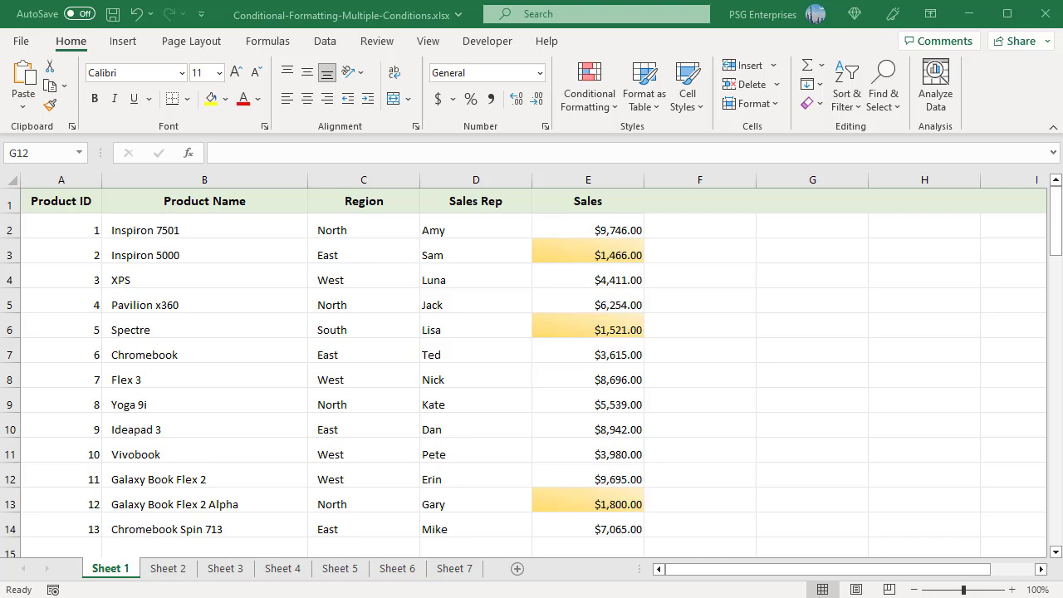
left_click(568, 234)
Start a new rule on E2:E14 for cell values greater than 5000.
key("ctrl+shift+Down")
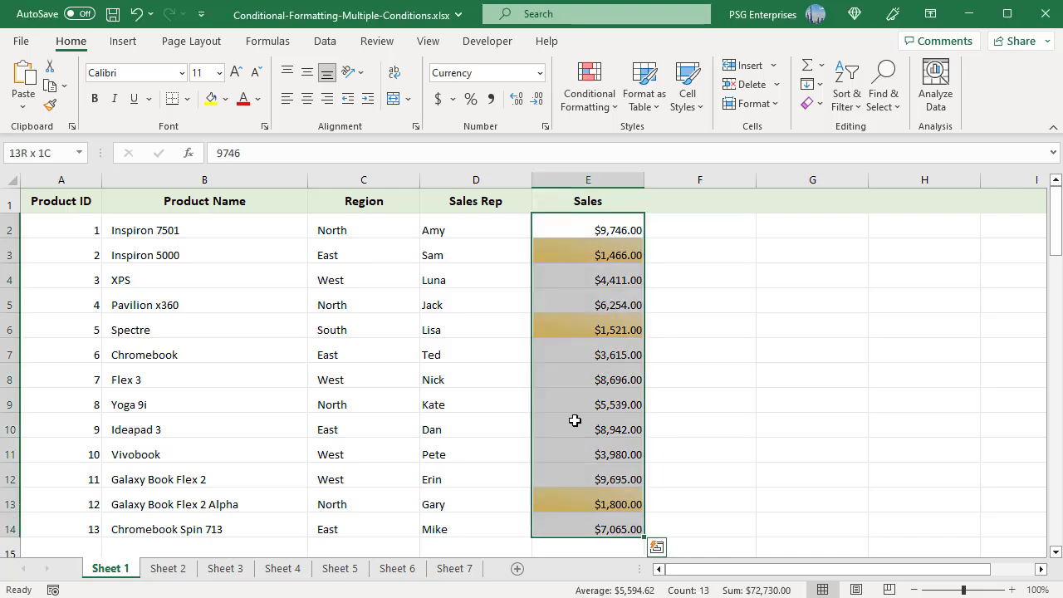
left_click(615, 109)
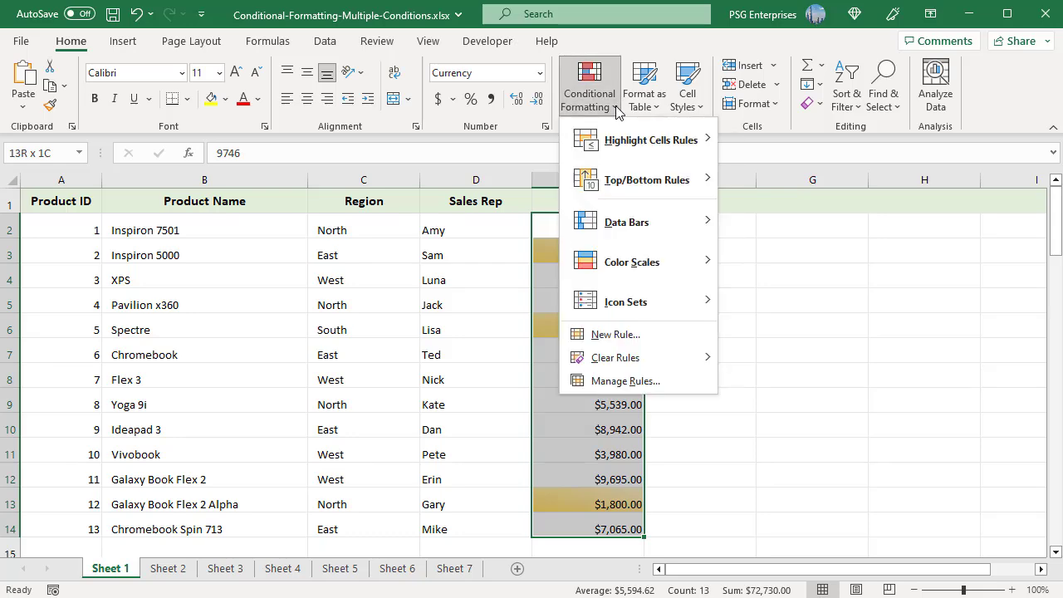
left_click(615, 335)
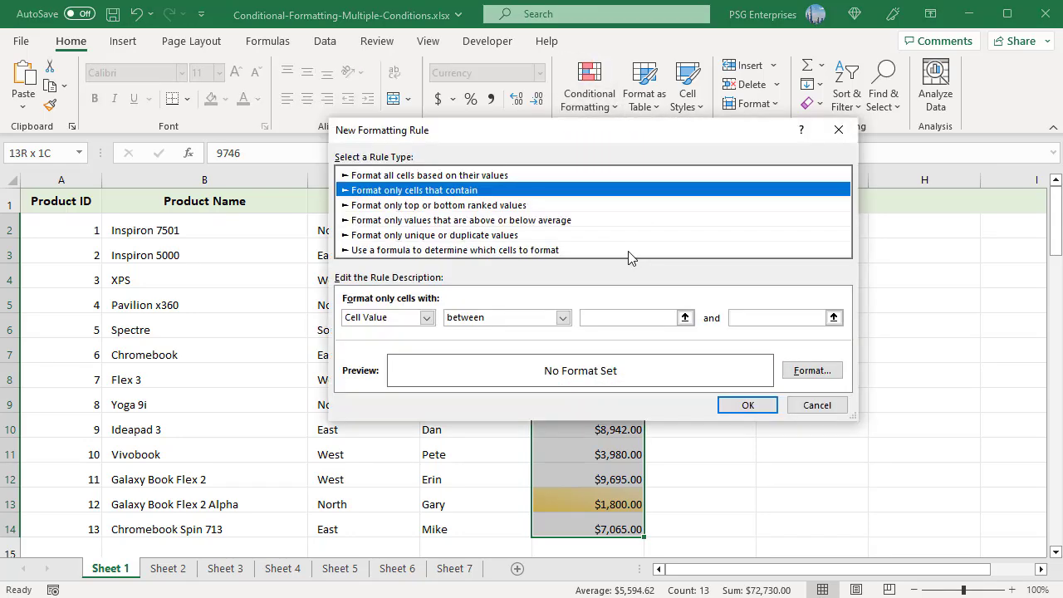
left_click(563, 317)
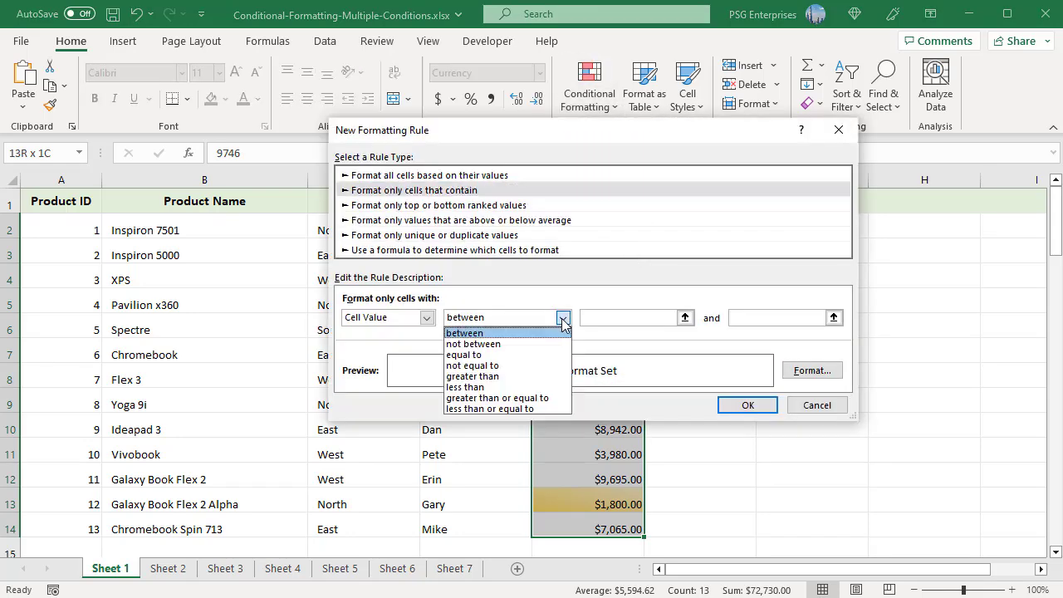
left_click(491, 375)
left_click(639, 319)
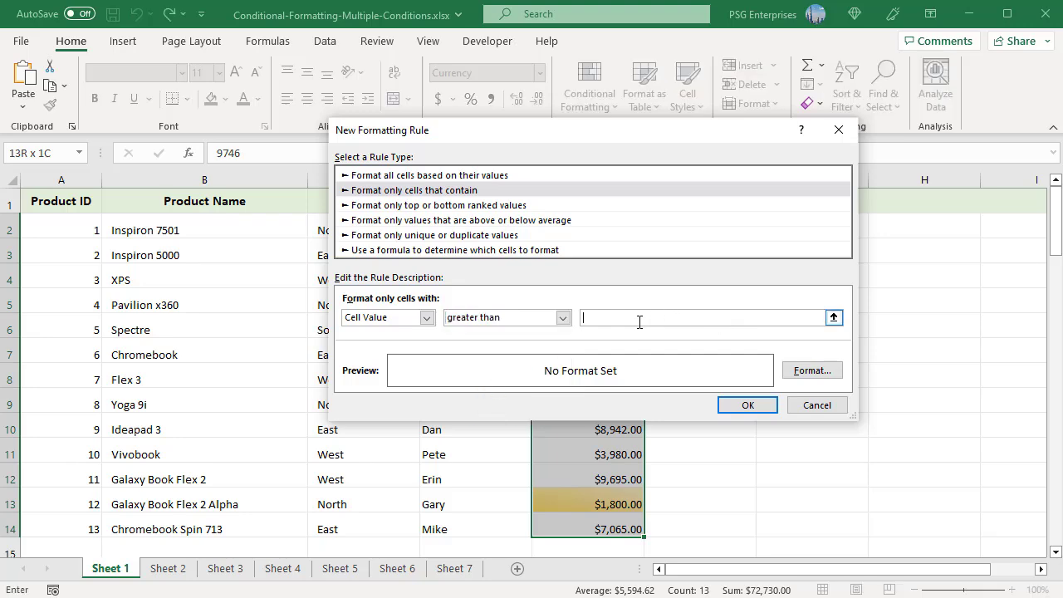
type("5000")
Give the over-5000 rule a light green fill and finish it.
left_click(812, 370)
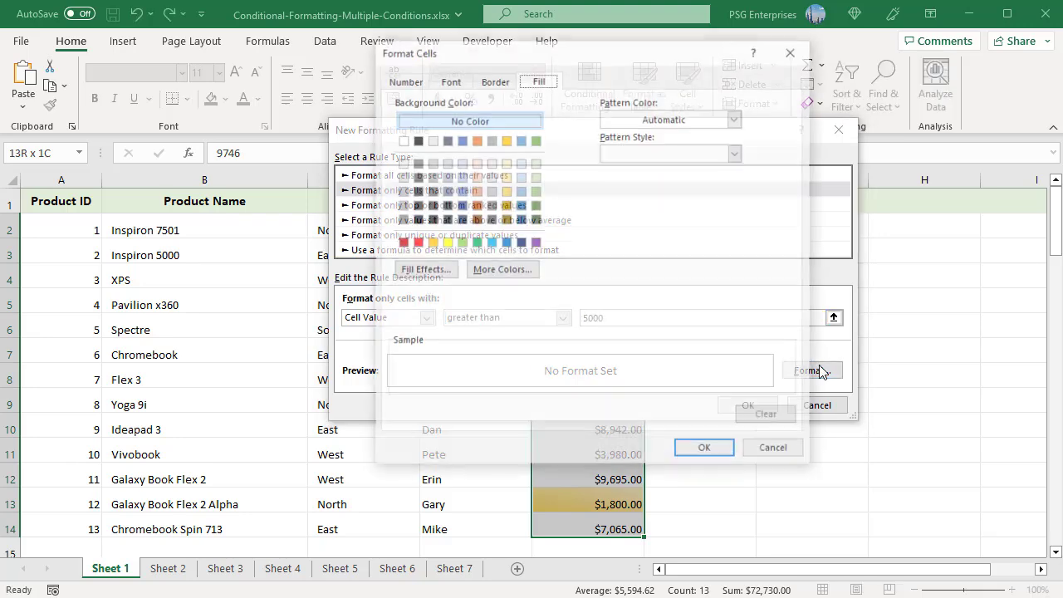
left_click(536, 191)
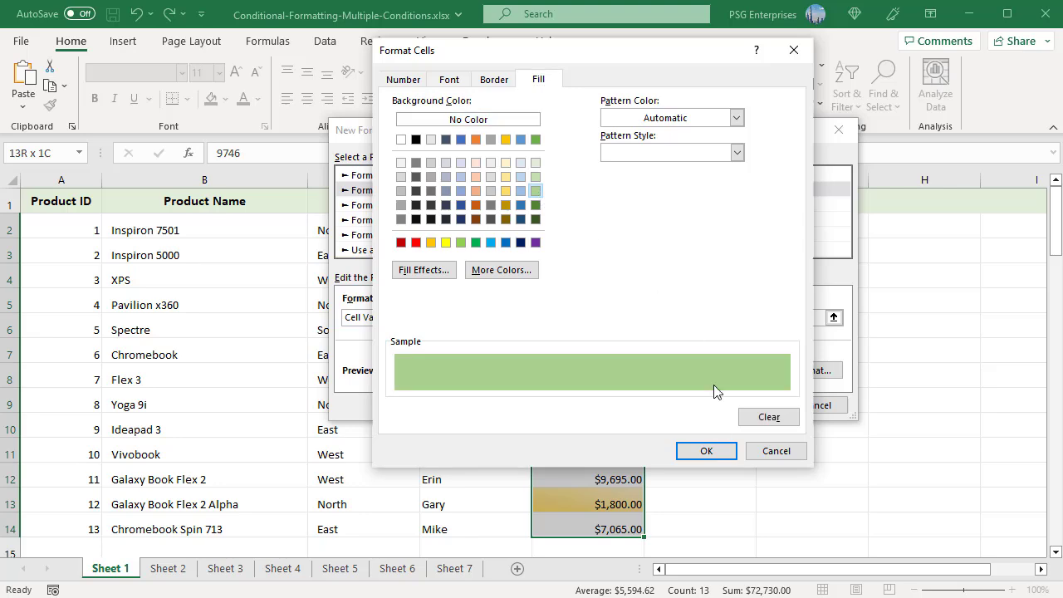
left_click(705, 451)
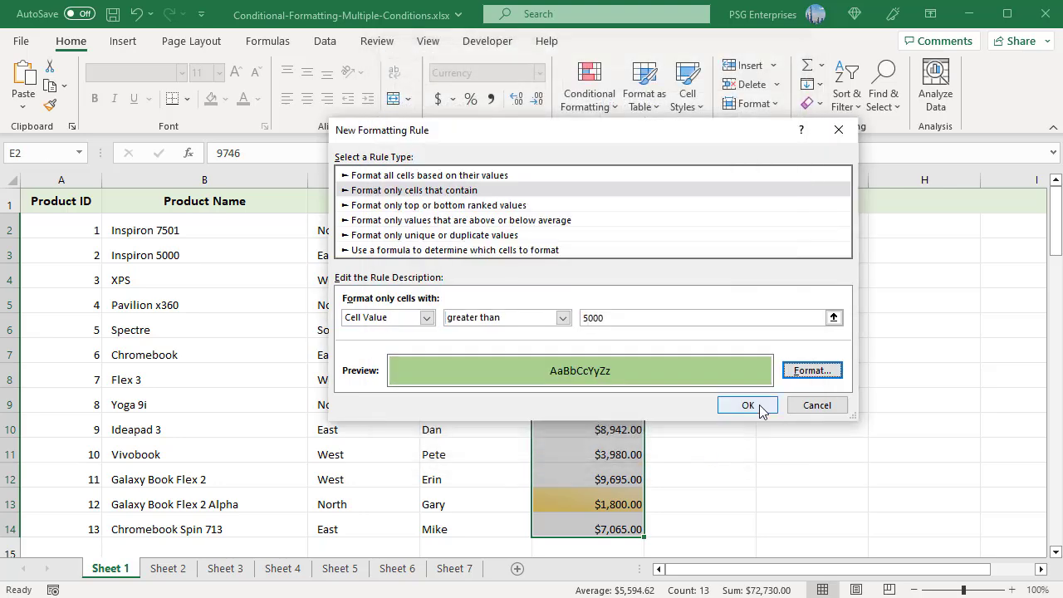
left_click(748, 405)
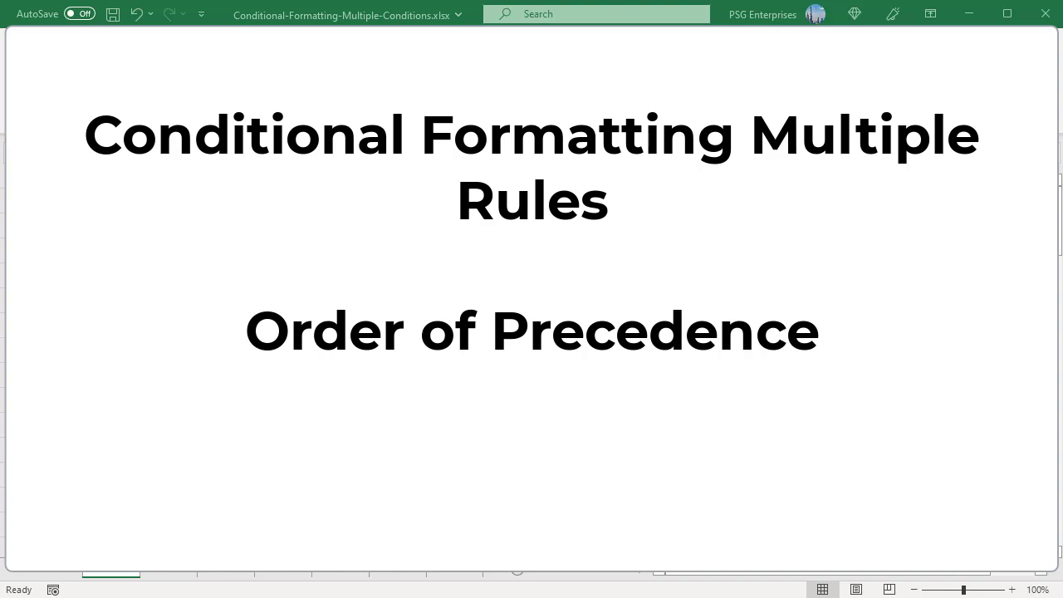
On Sheet 2, check that the green >5000 rule ranks above the blue >7000 rule.
left_click(168, 576)
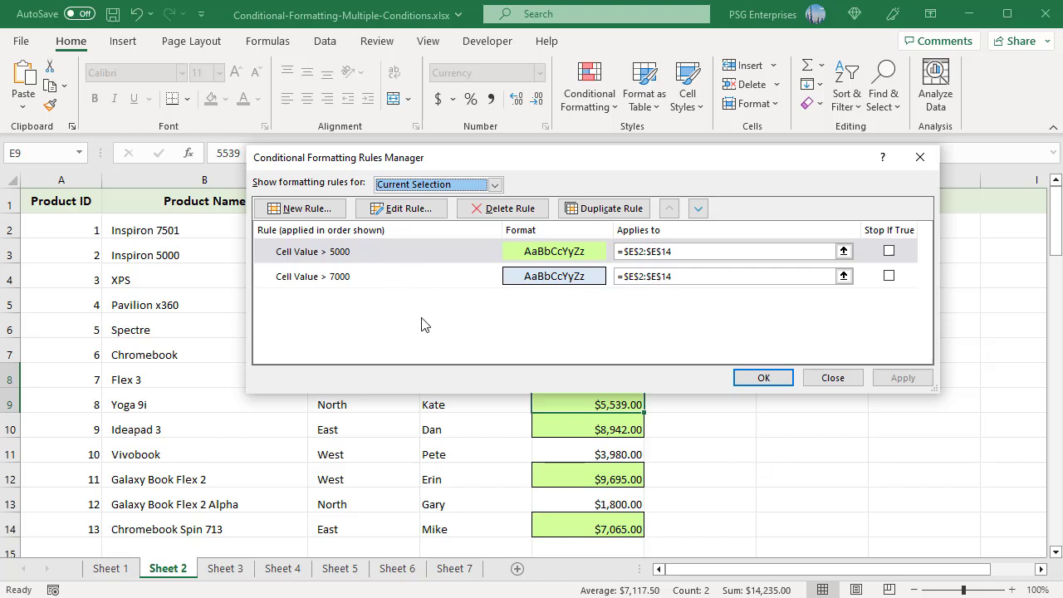
left_click(761, 383)
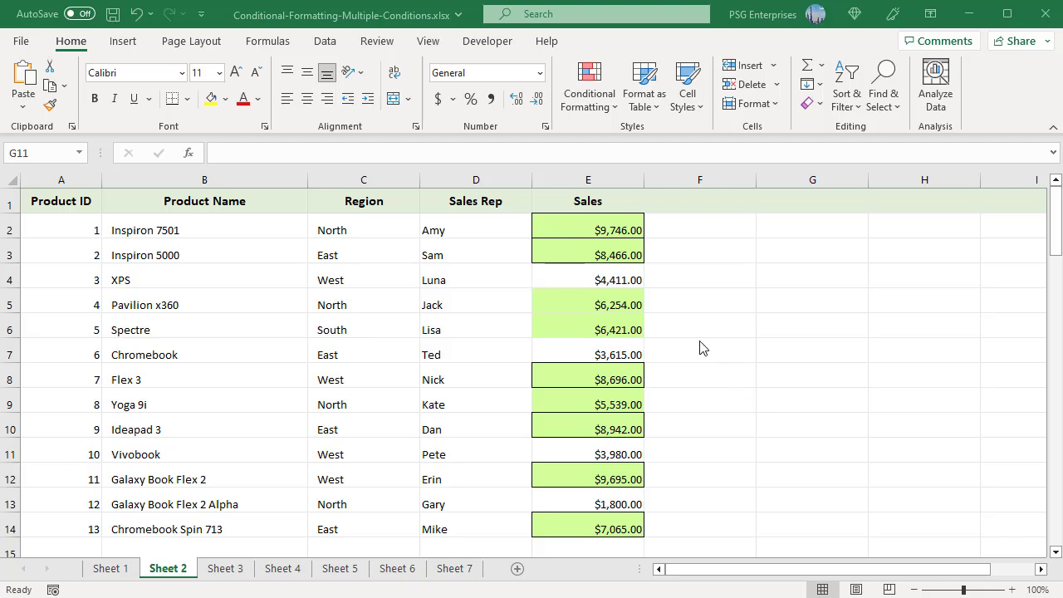
In the Rules Manager, move the Cell Value > 7000 rule above > 5000 and apply.
left_click(566, 229)
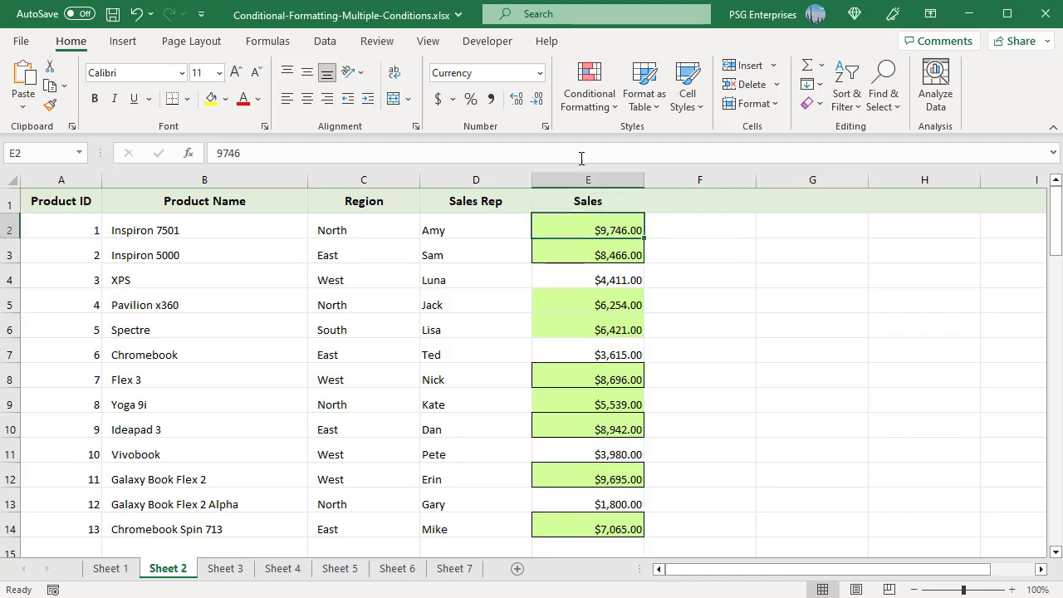
left_click(606, 107)
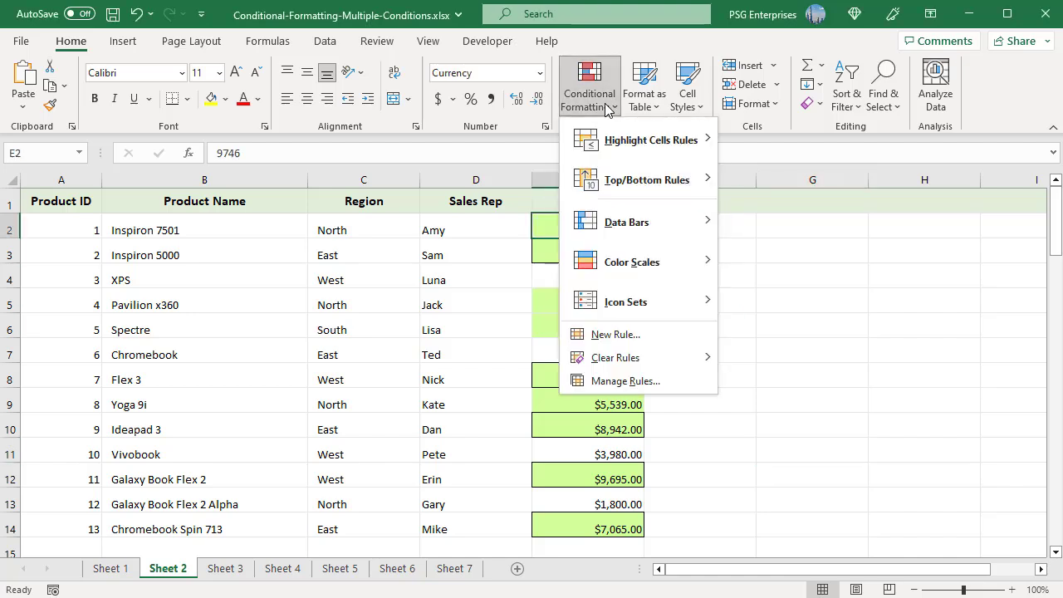
left_click(656, 384)
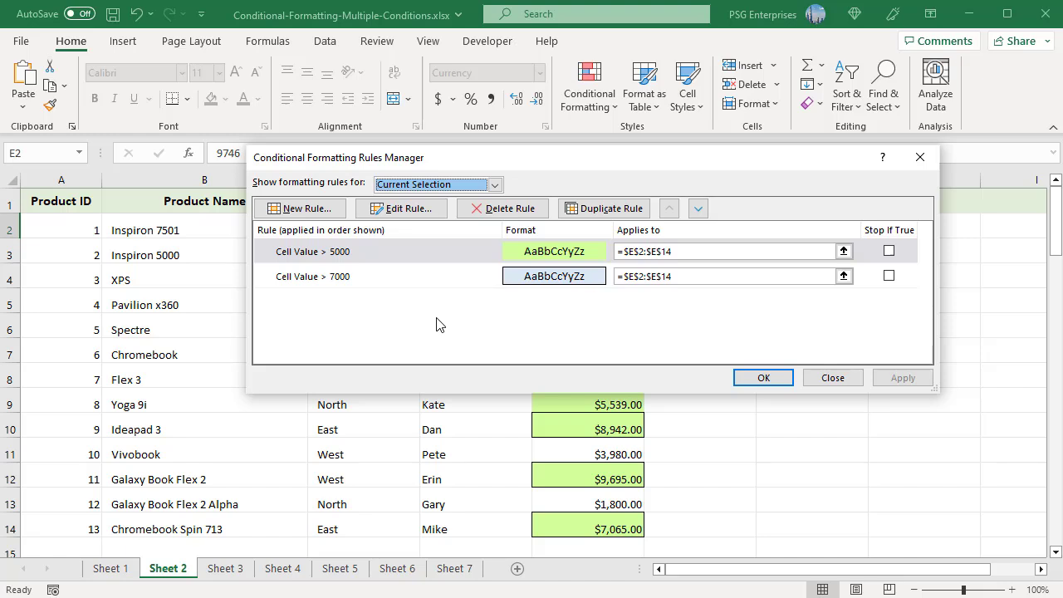
left_click(350, 277)
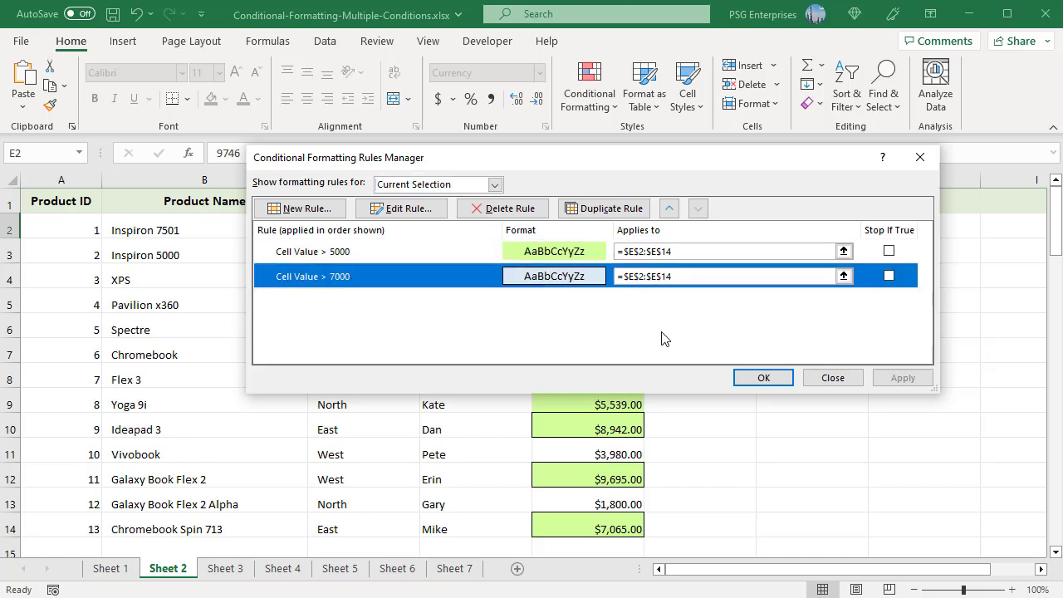
left_click(669, 210)
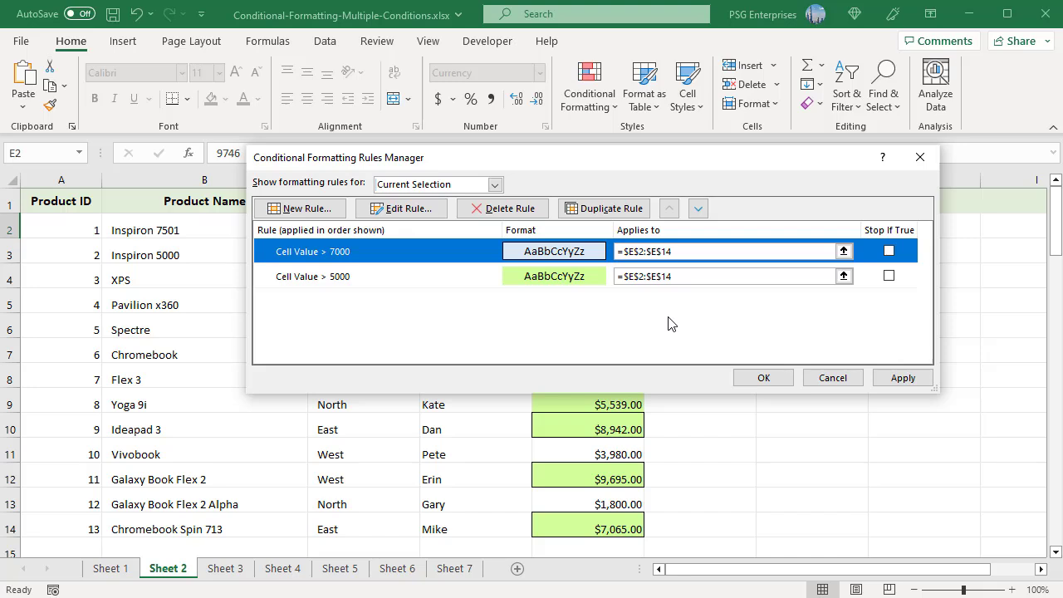
left_click(902, 380)
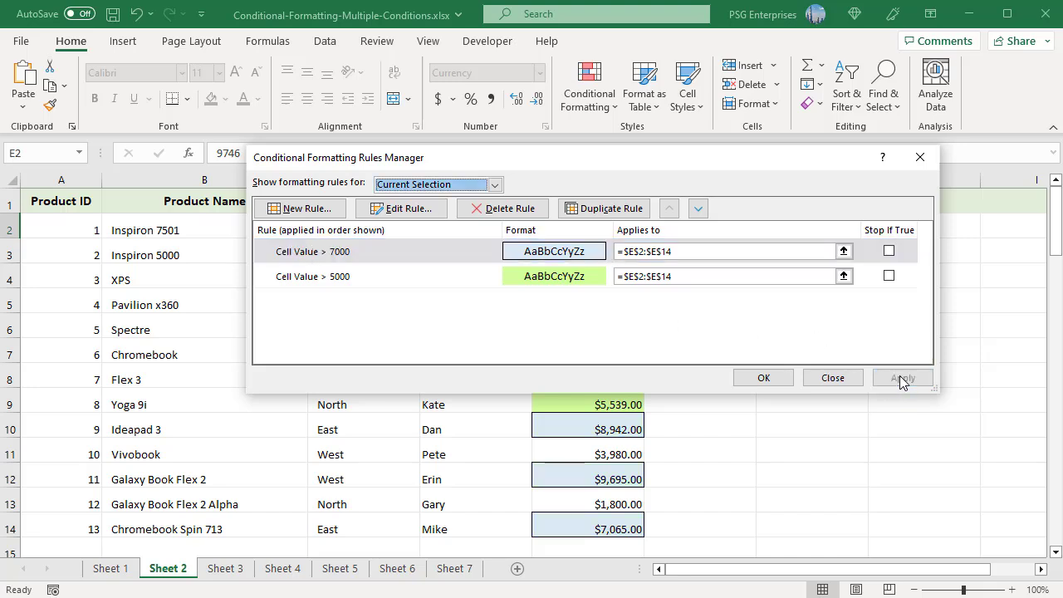
left_click(762, 378)
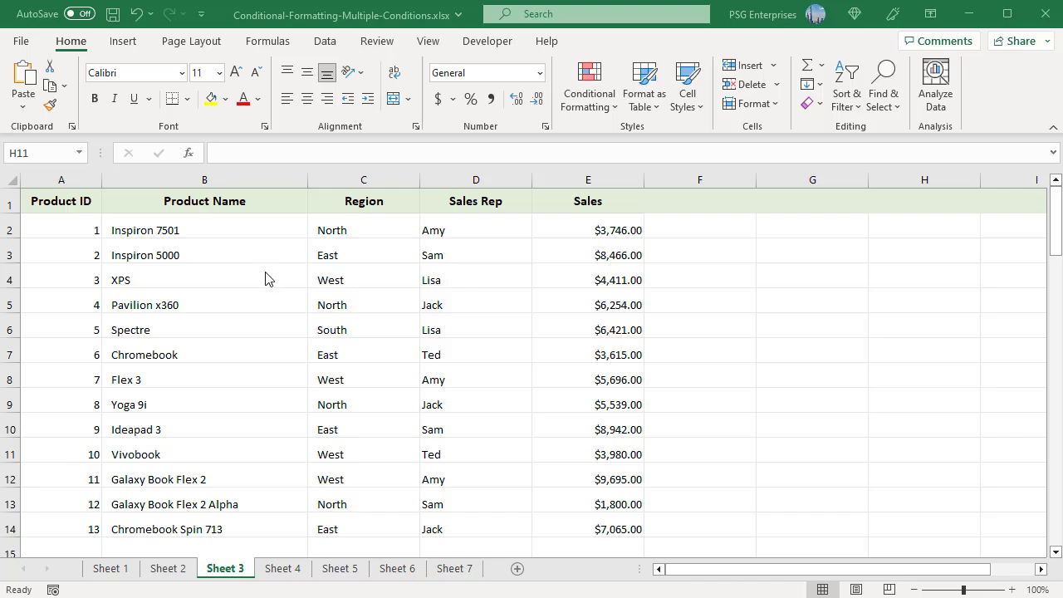
Select A2:E14 and create a formula rule =AND($D2="Amy",$E2>5000).
left_click(54, 226)
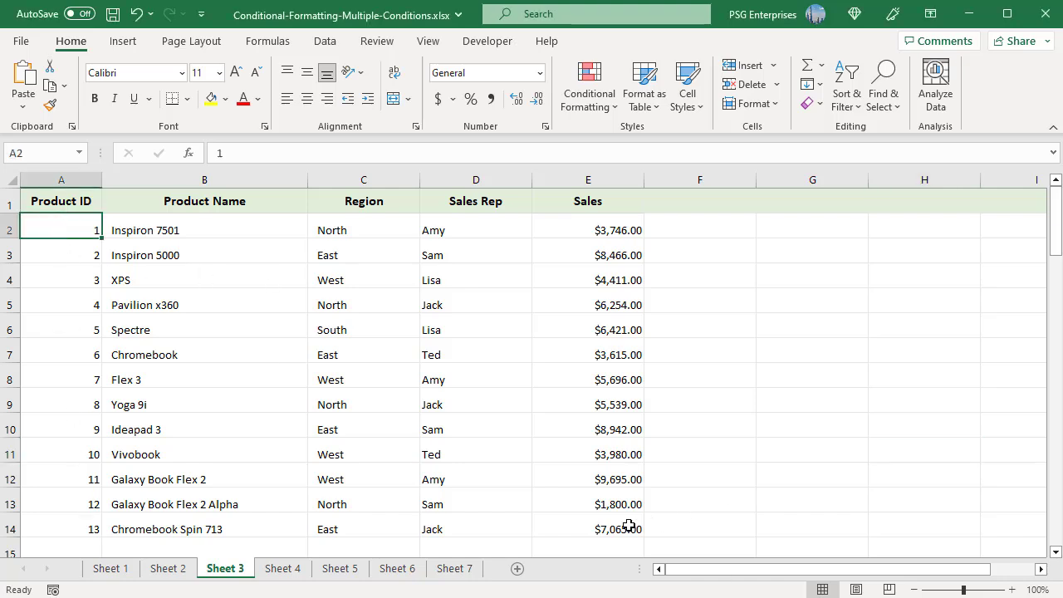
left_click(600, 528, "shift")
left_click(610, 104)
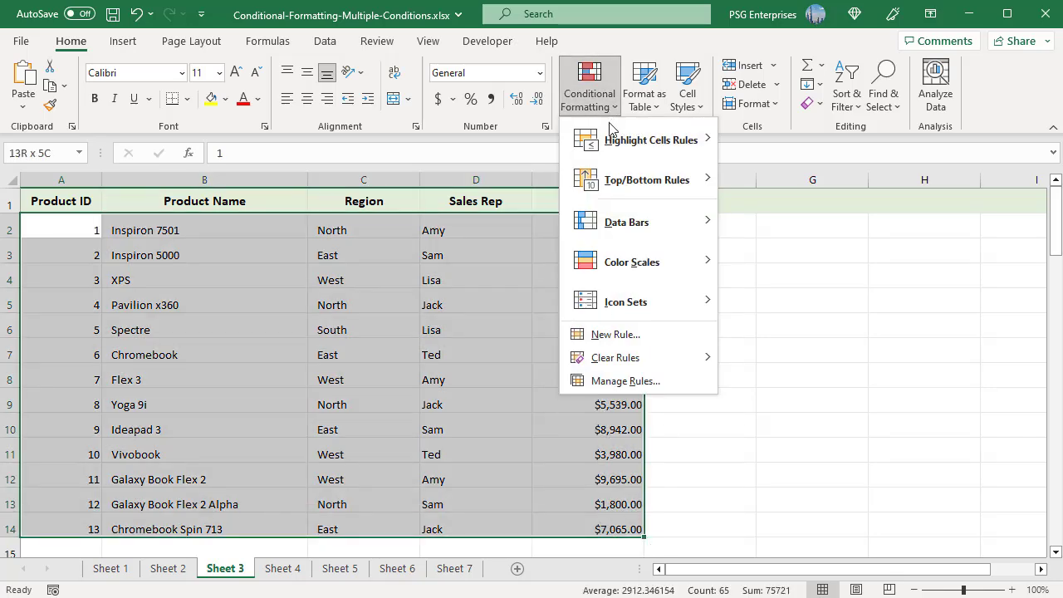
left_click(615, 333)
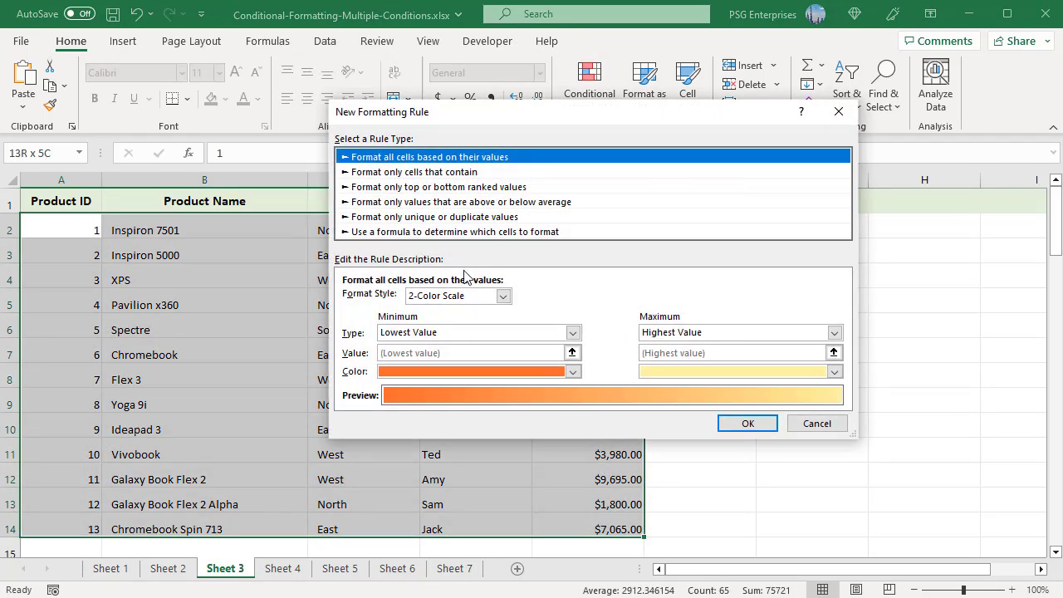
left_click(463, 232)
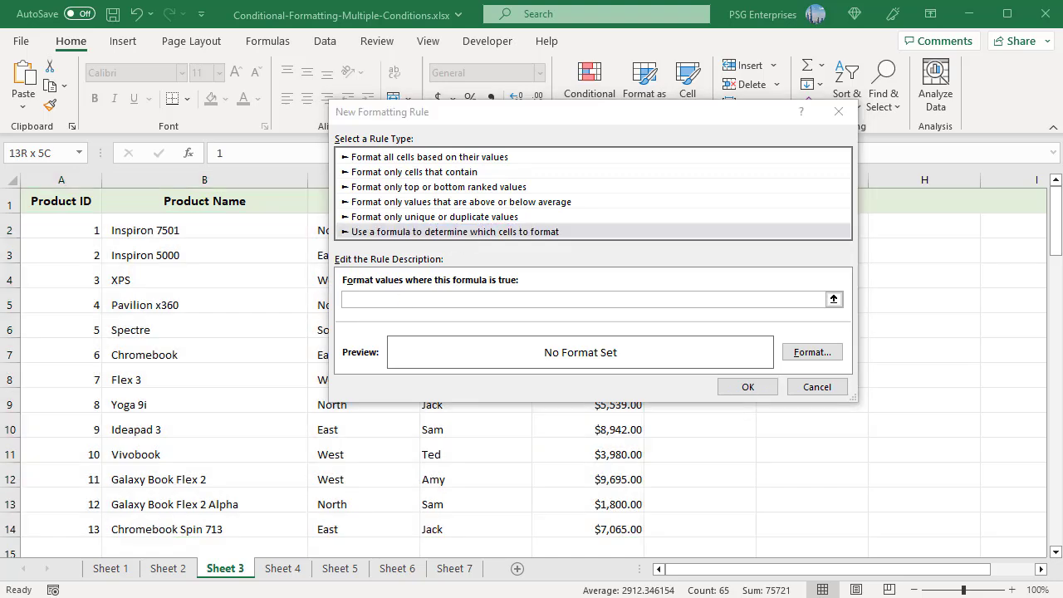
left_click(346, 299)
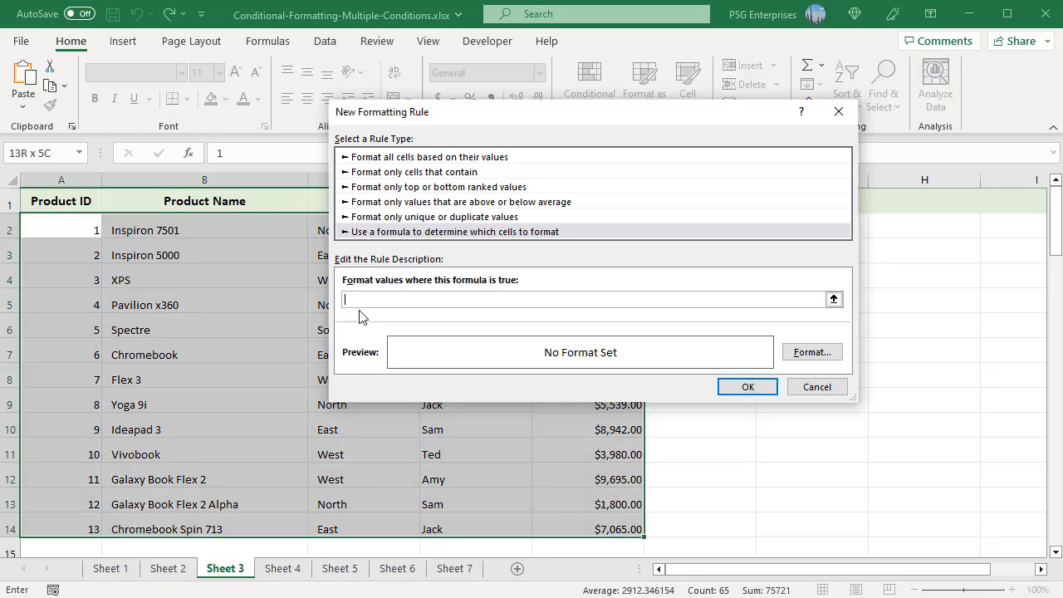
type("=AND($D2=\"Amy\",$E2>5000)")
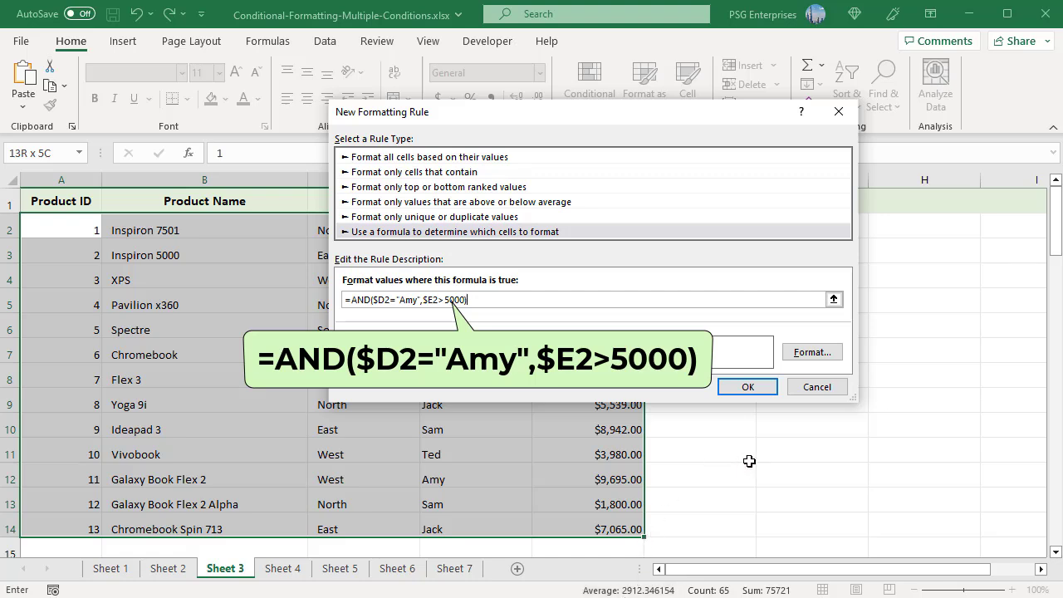
Give the Amy-over-5000 row rule a light green fill and save it.
left_click(810, 352)
left_click(535, 172)
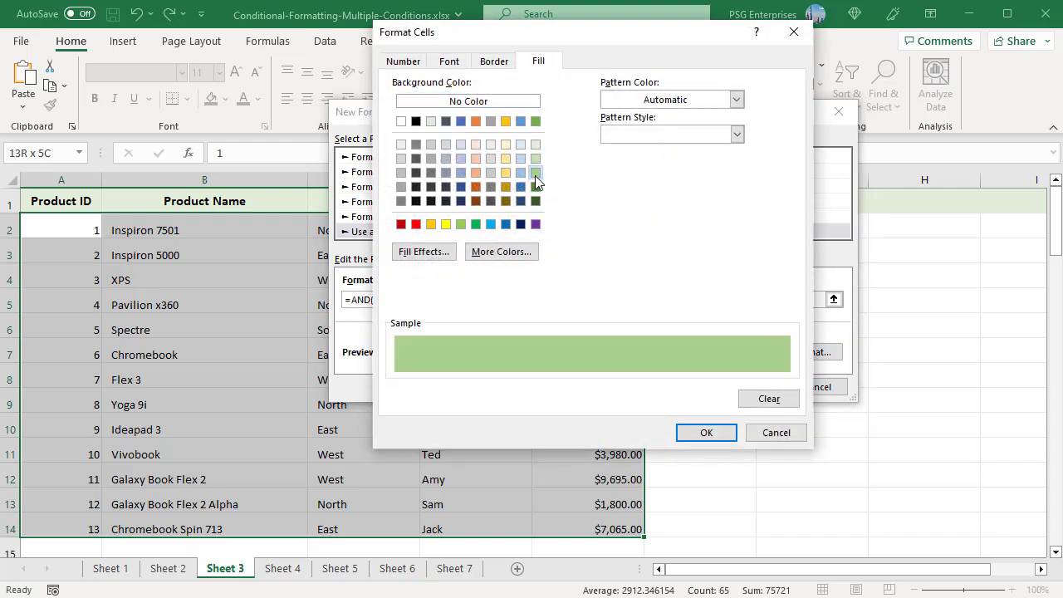
left_click(707, 433)
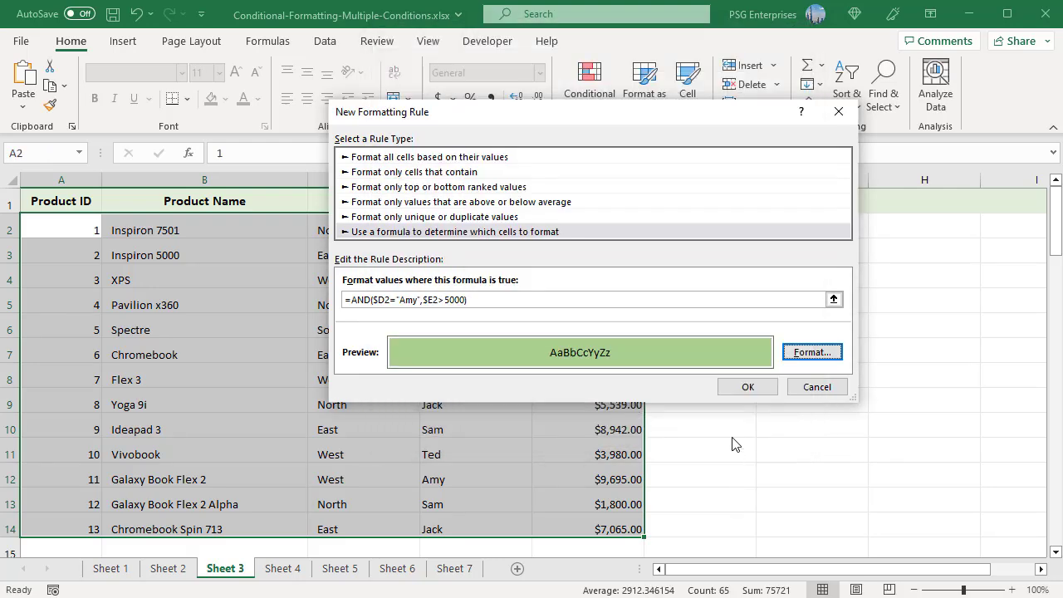
left_click(741, 387)
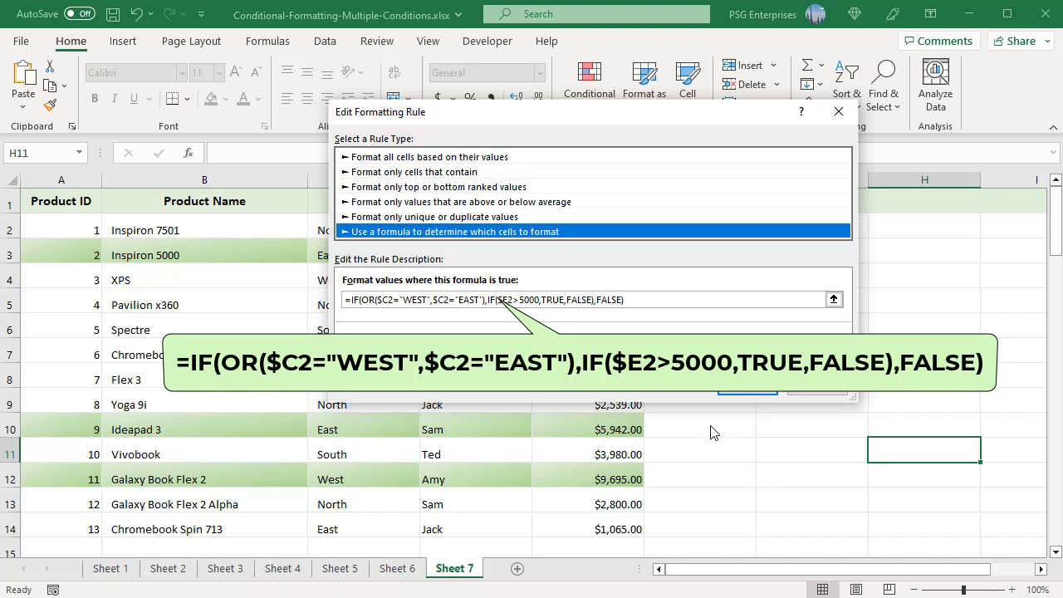
Confirm the rule editor so the Inspiron 5000, Ideapad 3 and Galaxy Book Flex 2 rows stay green.
left_click(747, 451)
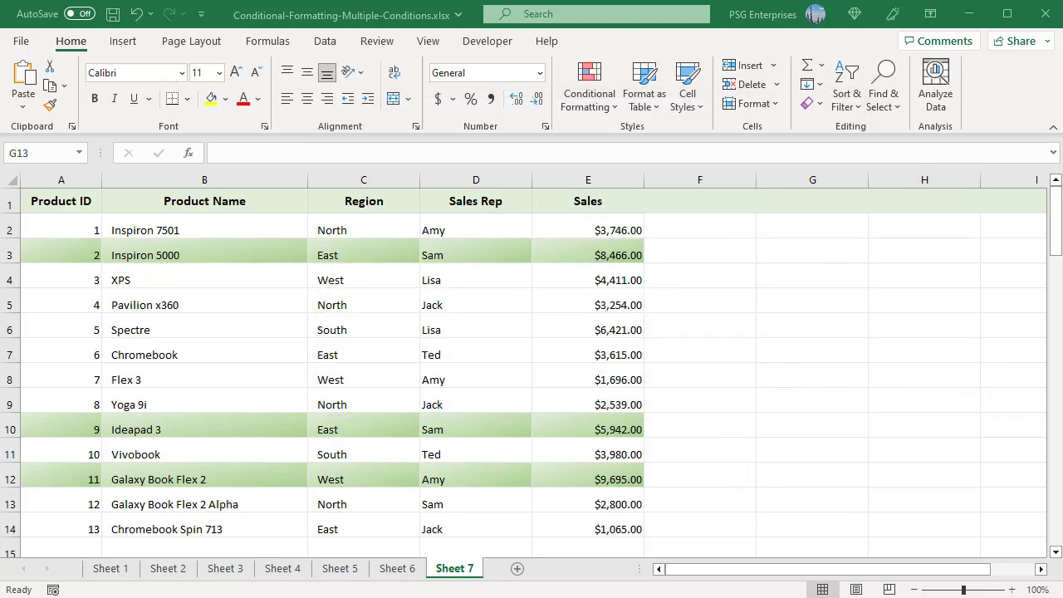